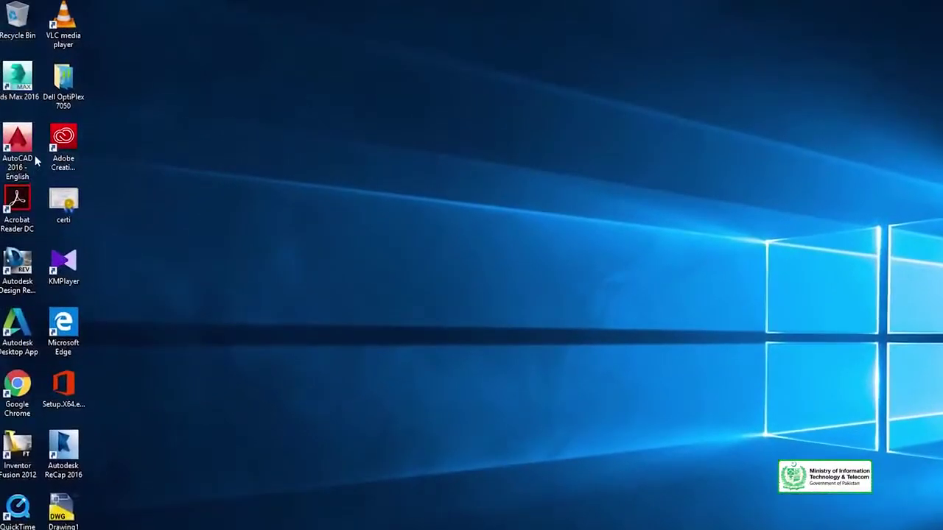
- Launch AutoCAD 2016 from the desktop and start the blank drawing Drawing1
double_click(20, 134)
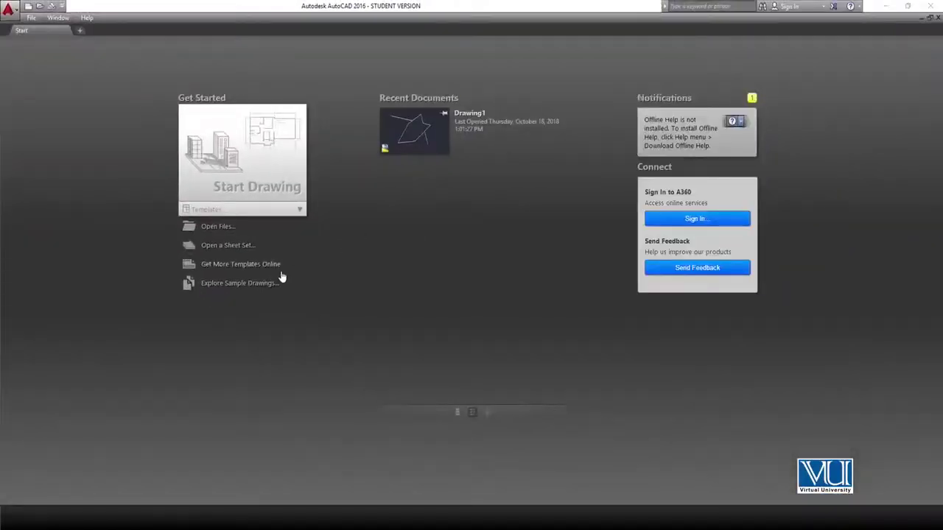
left_click(255, 181)
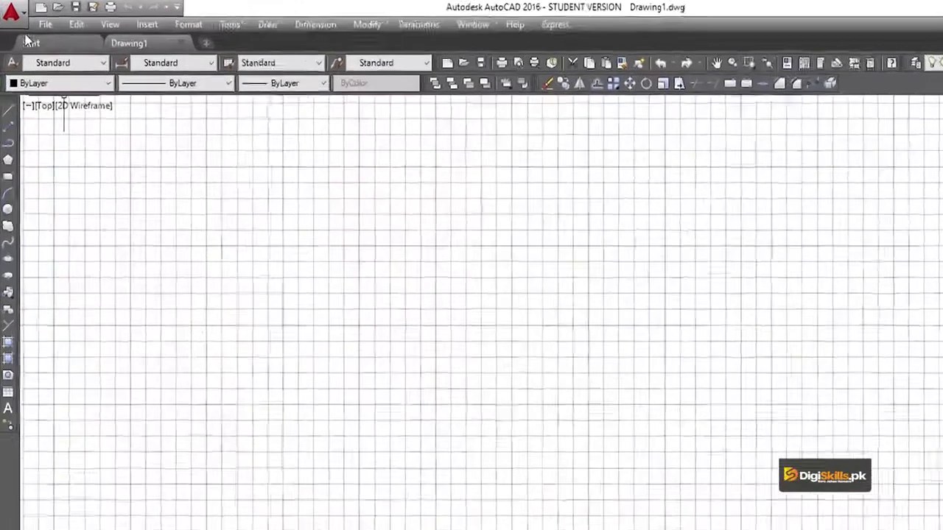
- Create Drawing2 from the acad template, then cancel a second new-drawing template prompt
left_click(31, 19)
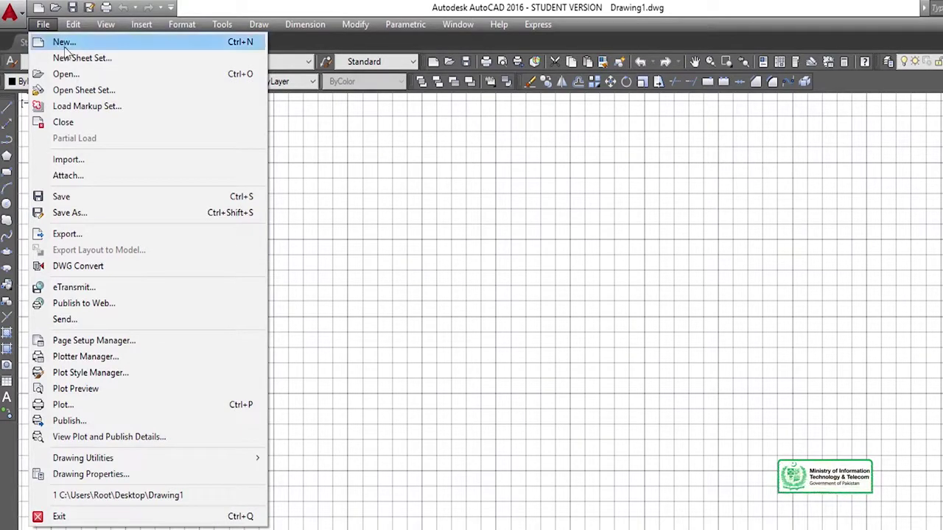
left_click(63, 42)
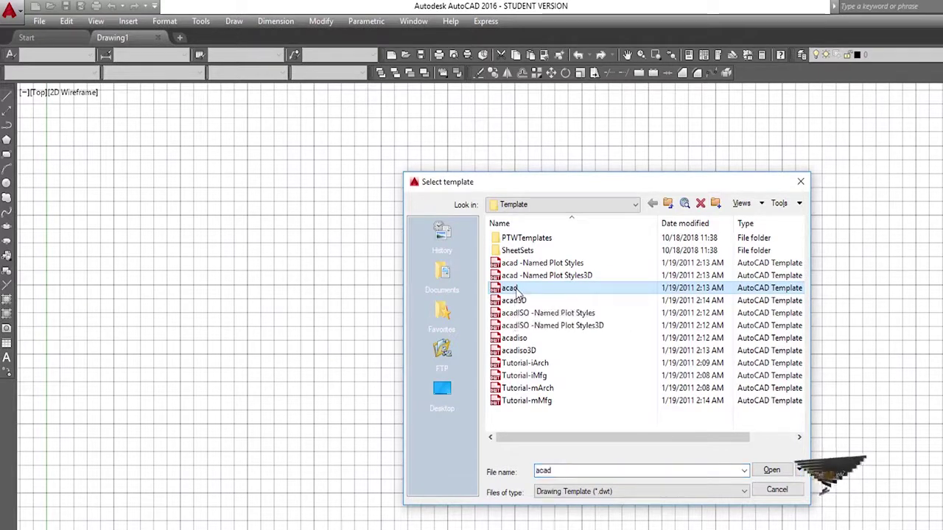
left_click(771, 470)
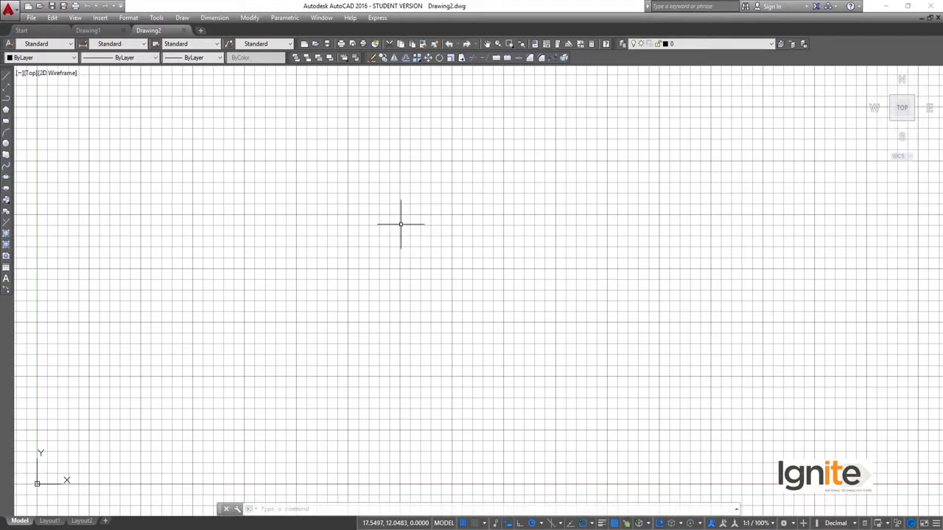
key("ctrl+n")
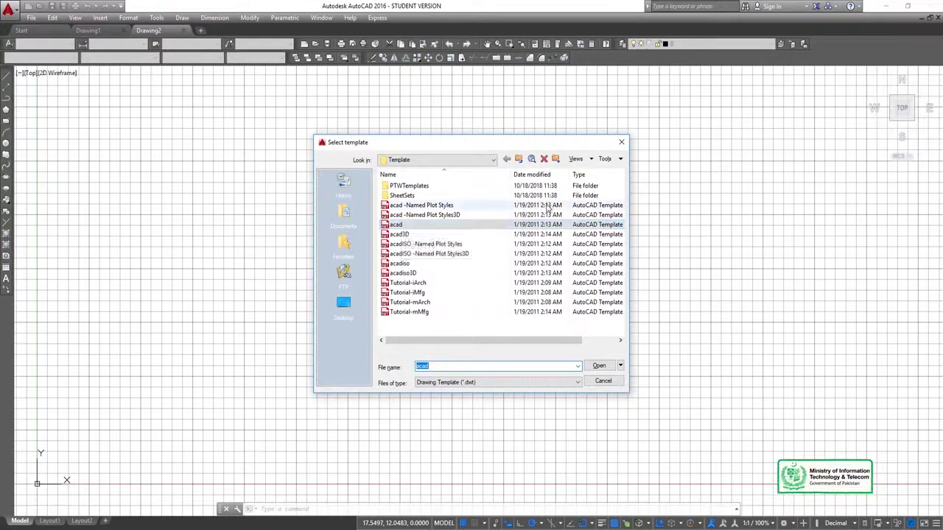
left_click(623, 146)
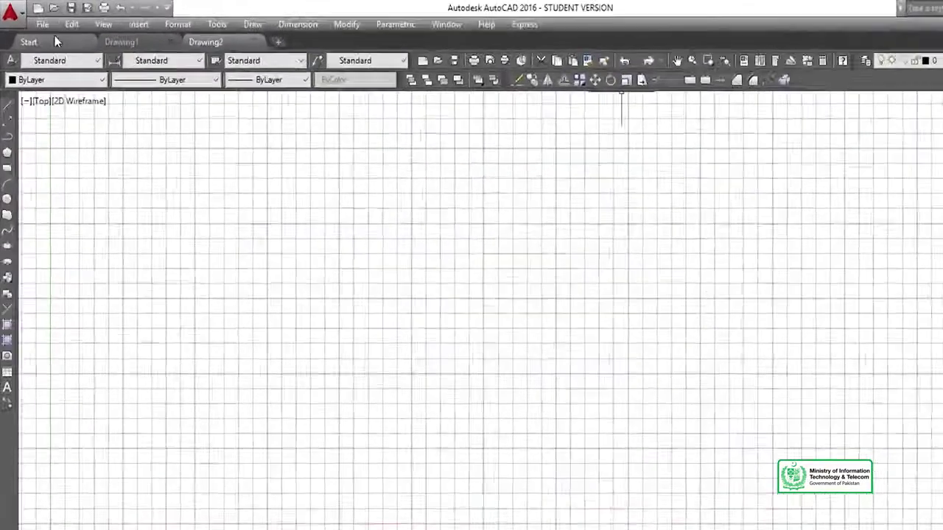
- Open the saved Drawing1 file from the Desktop
left_click(46, 27)
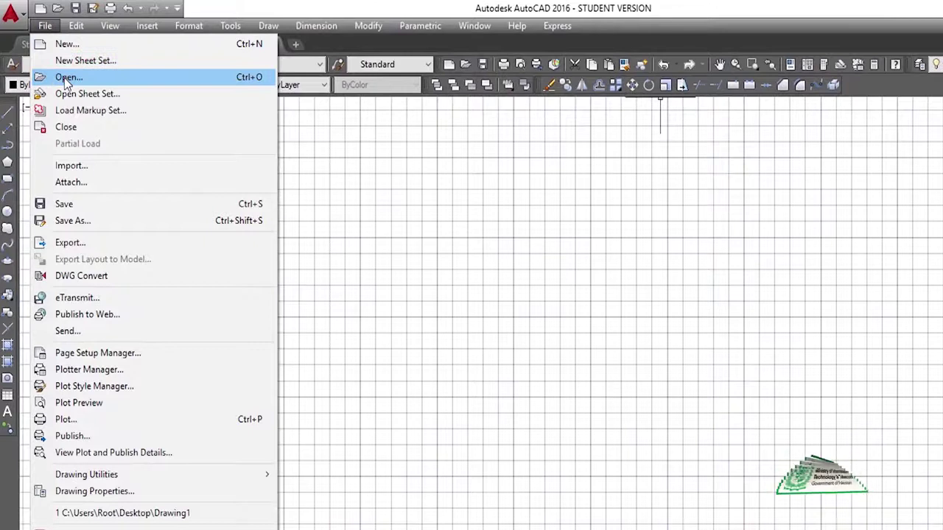
left_click(64, 77)
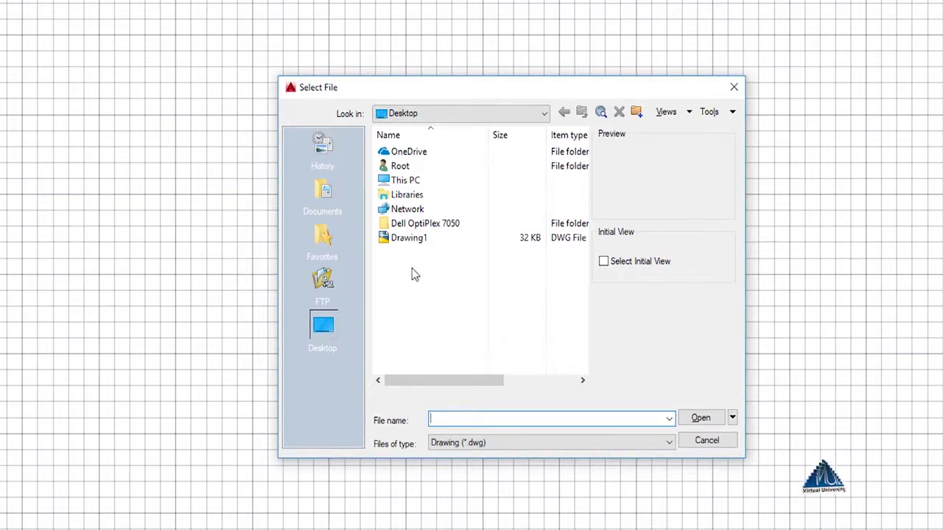
left_click(406, 245)
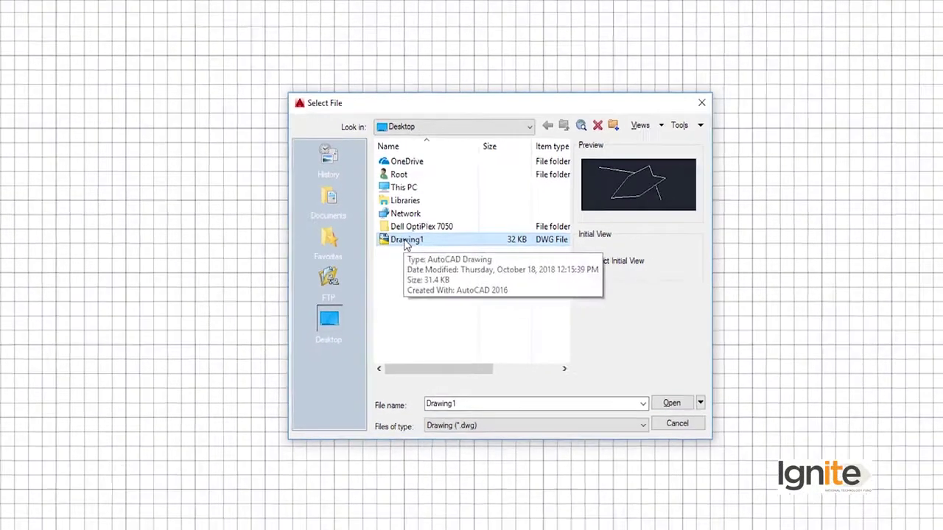
double_click(405, 240)
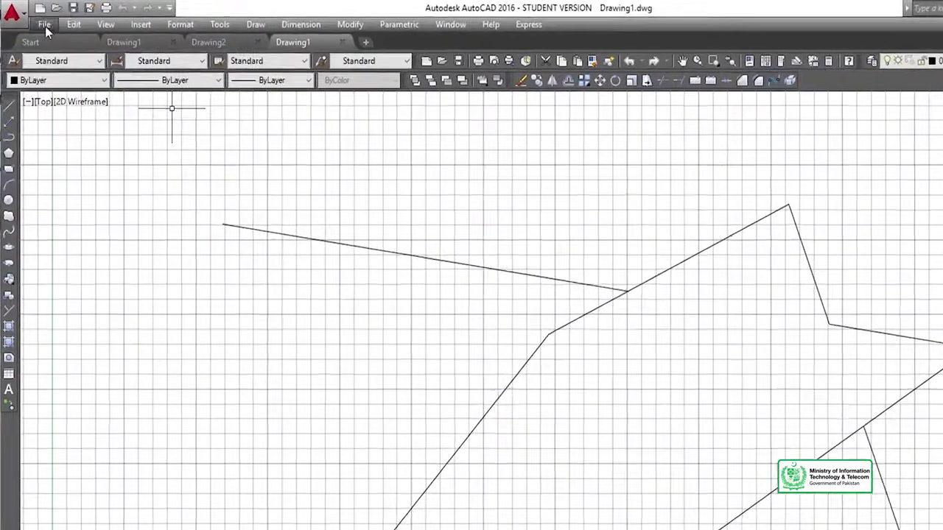
- Save the Drawing1 line sketch with File > Save
left_click(45, 26)
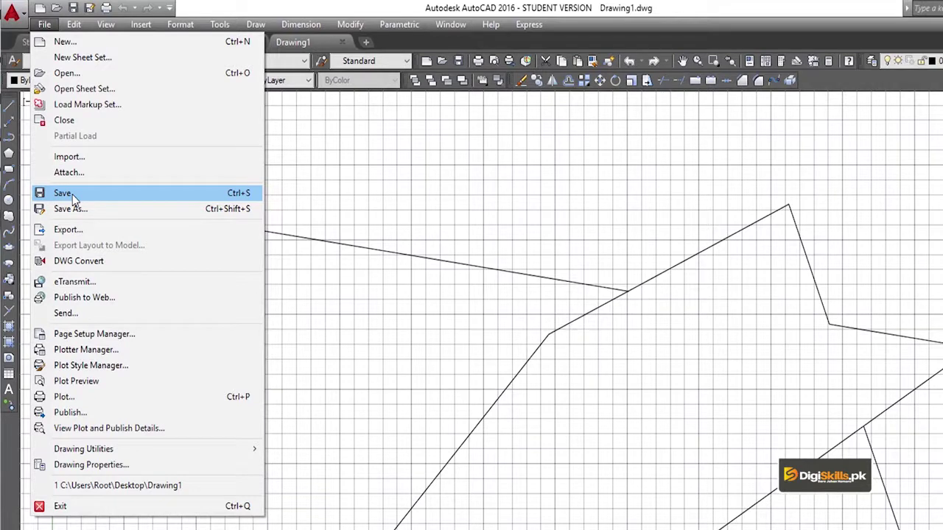
left_click(72, 195)
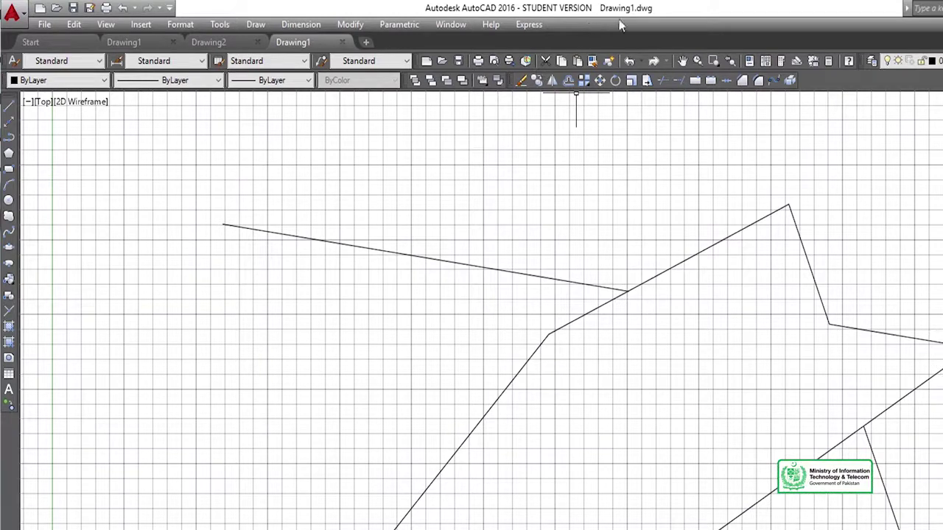
- Start Save As and set the save location to the Desktop
left_click(44, 25)
left_click(71, 205)
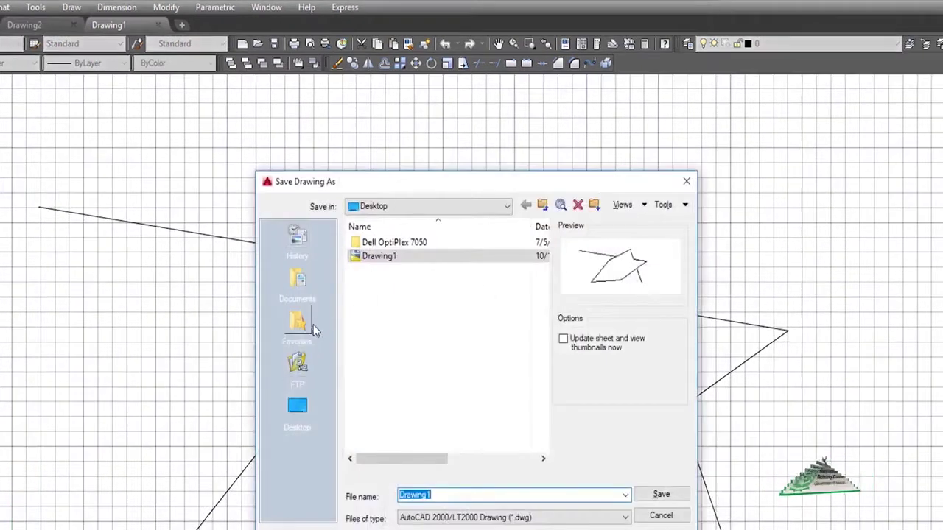
left_click(298, 411)
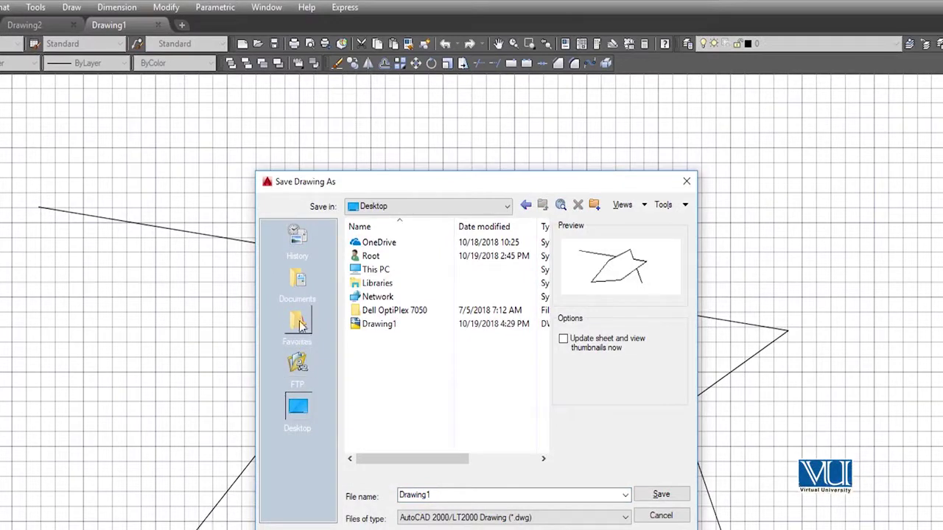
left_click(297, 280)
left_click(298, 238)
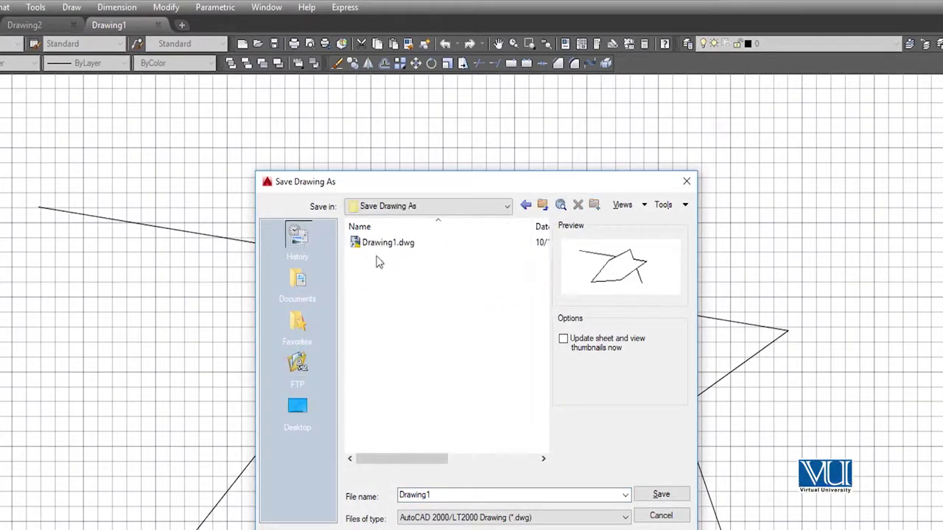
left_click(424, 209)
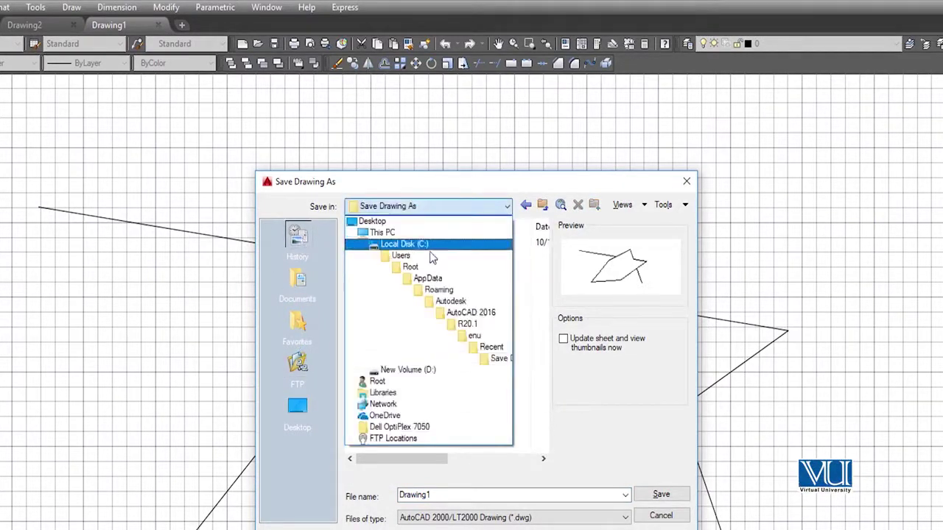
left_click(324, 310)
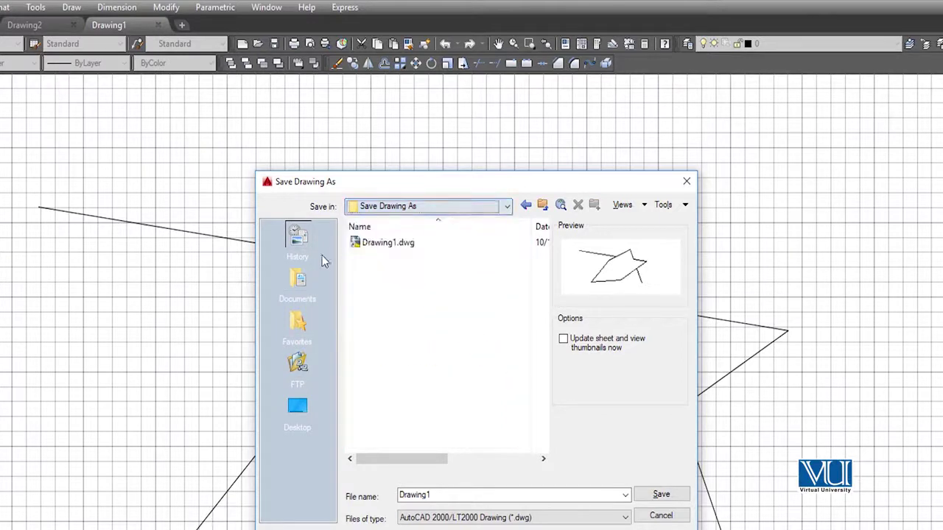
left_click(418, 208)
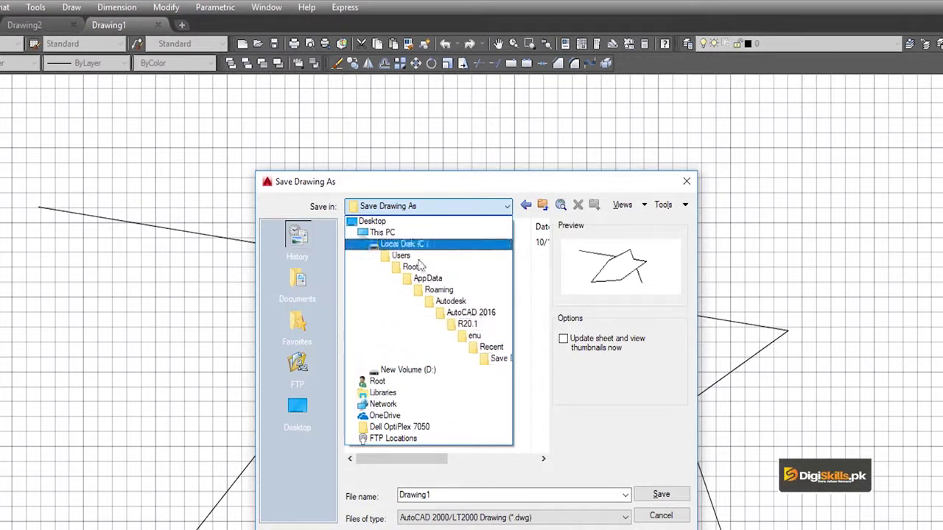
left_click(372, 221)
- Create and open a Desktop folder named AutoCAD, entering Main Menu as the file name
right_click(389, 366)
mouse_move(418, 490)
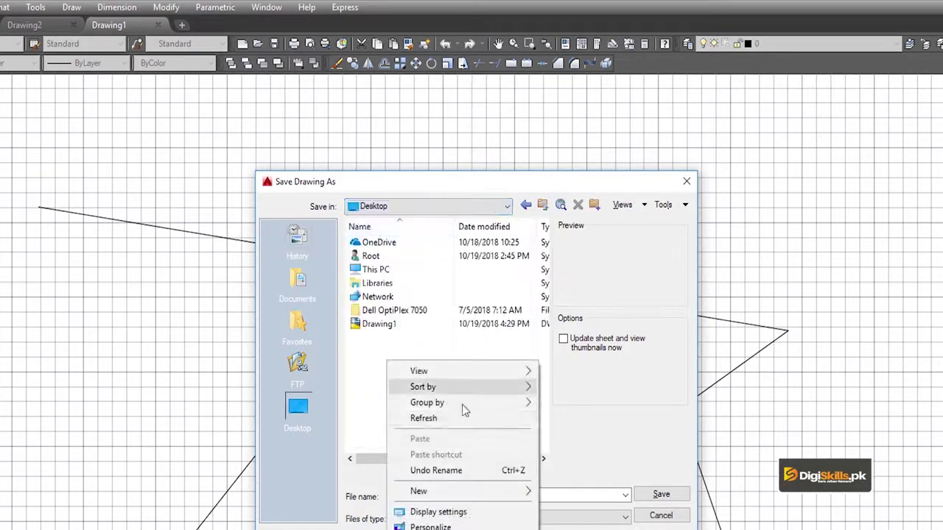
left_click(569, 492)
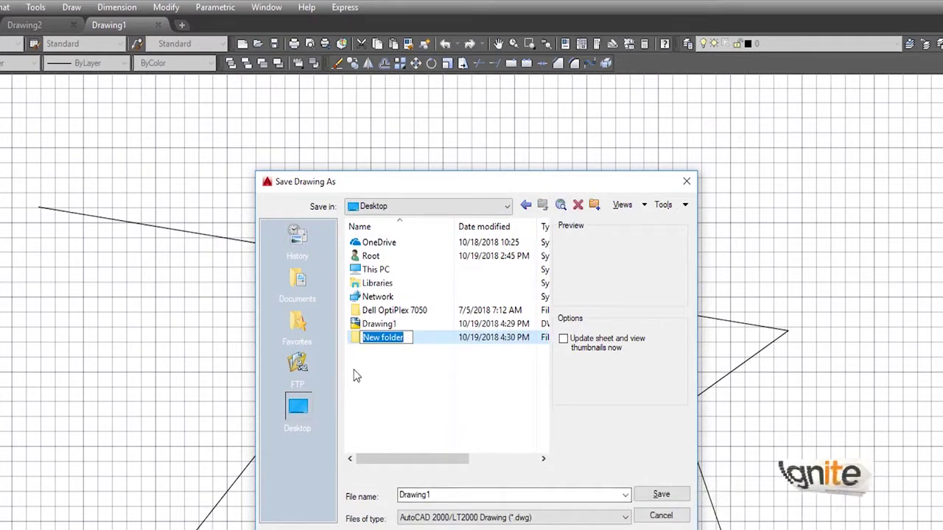
type("AutoCAD")
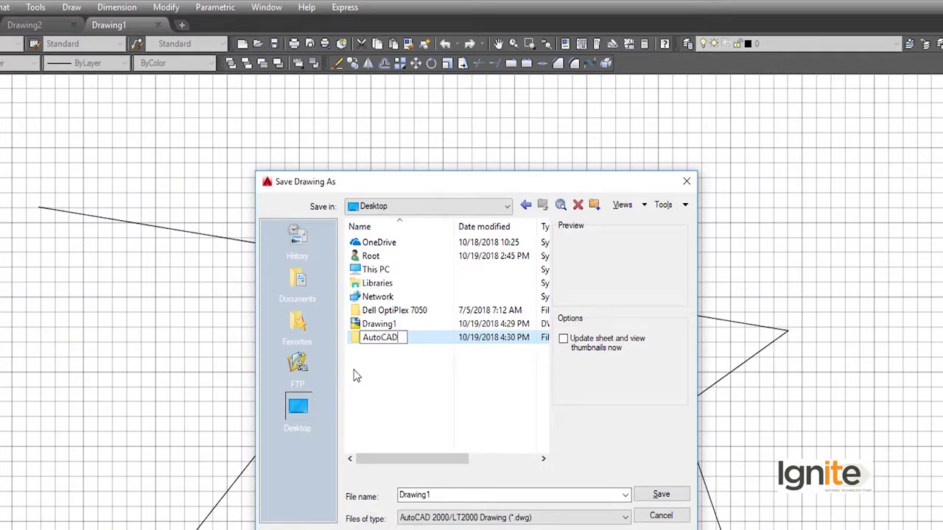
key("Return")
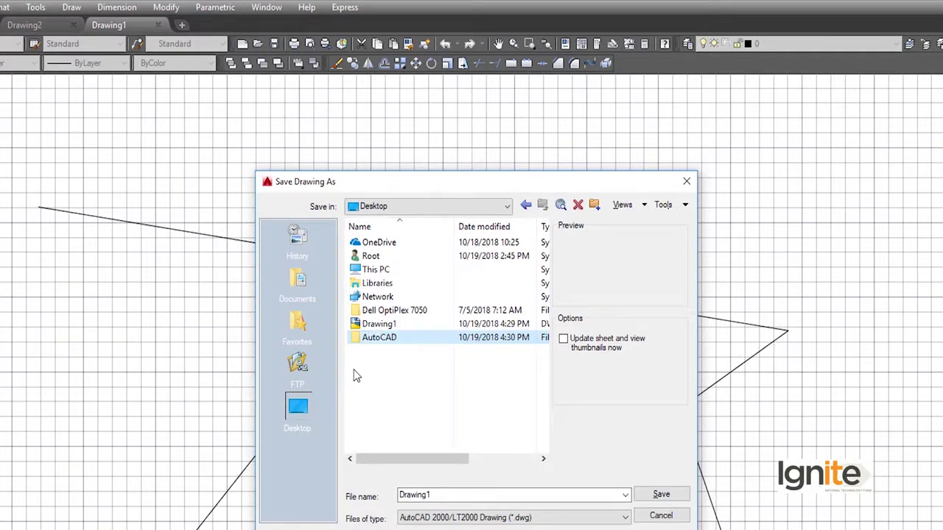
double_click(400, 344)
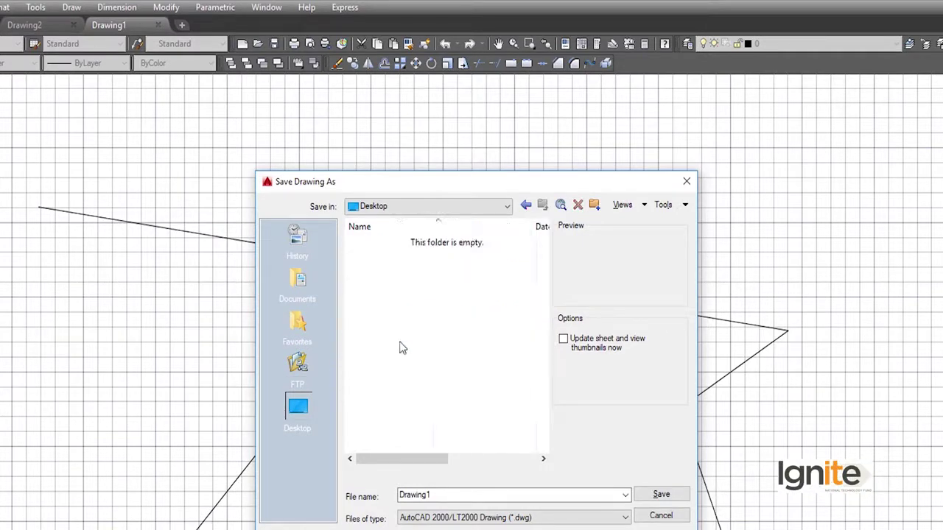
double_click(440, 495)
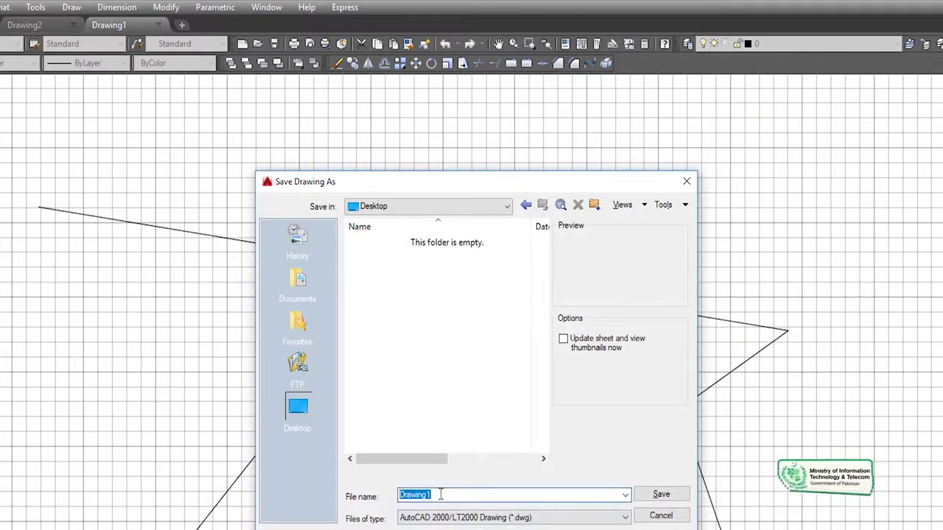
type("M")
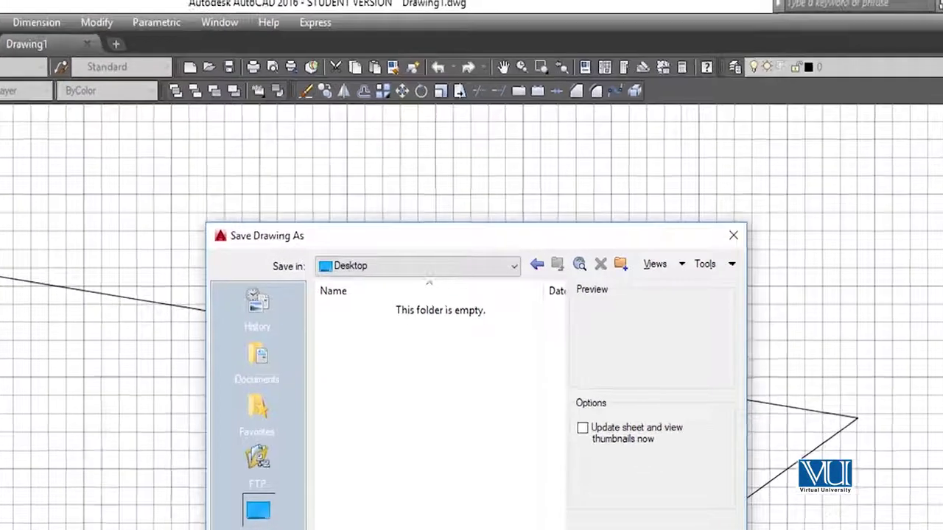
- Confirm saving the drawing as Main Menu.dwg
key("Return")
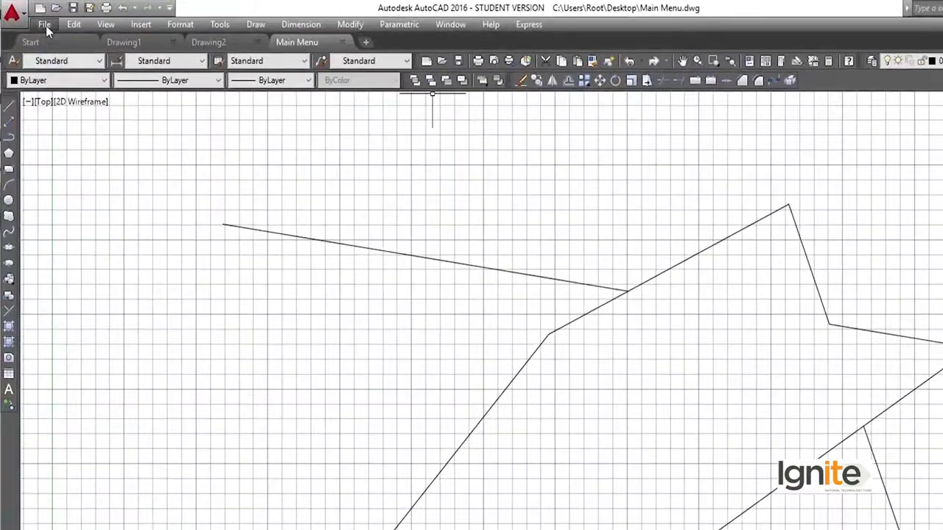
- Export the drawing to the Desktop as Main Menu.dwfx in 3D DWFx format
left_click(32, 17)
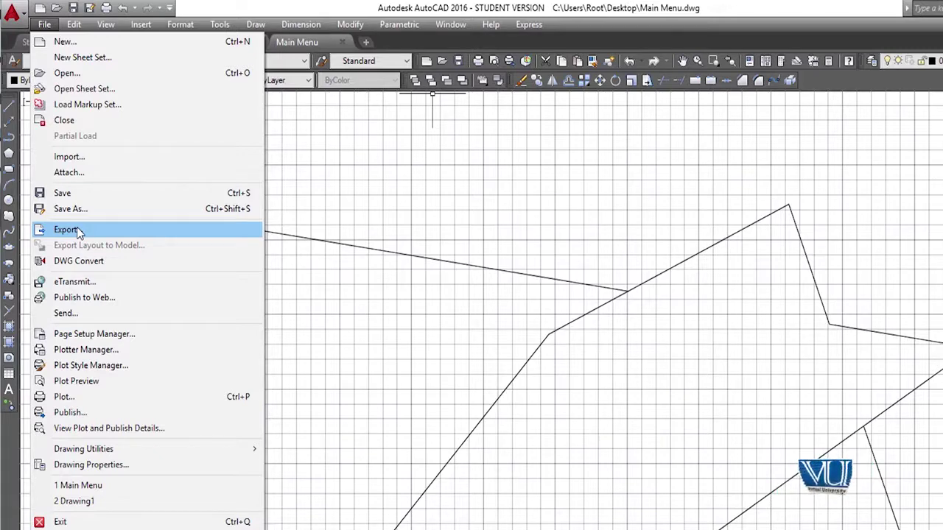
left_click(77, 229)
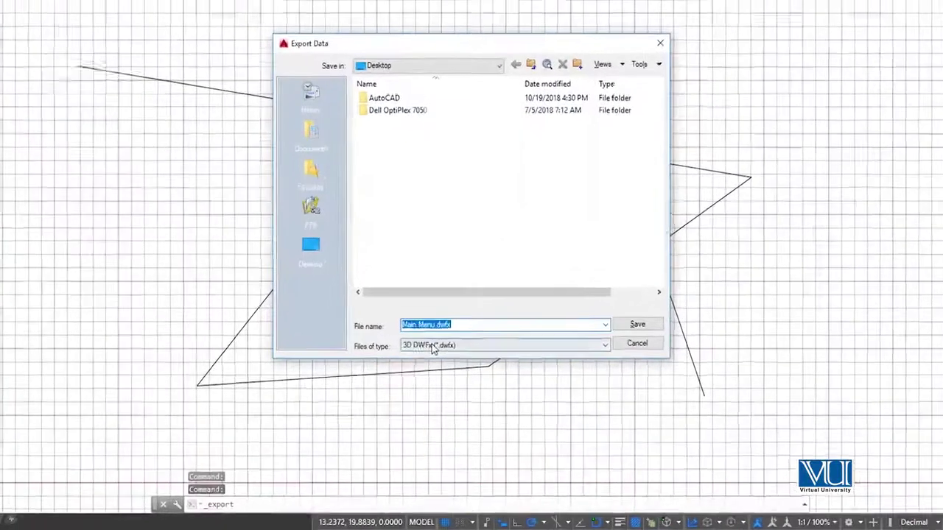
left_click(433, 347)
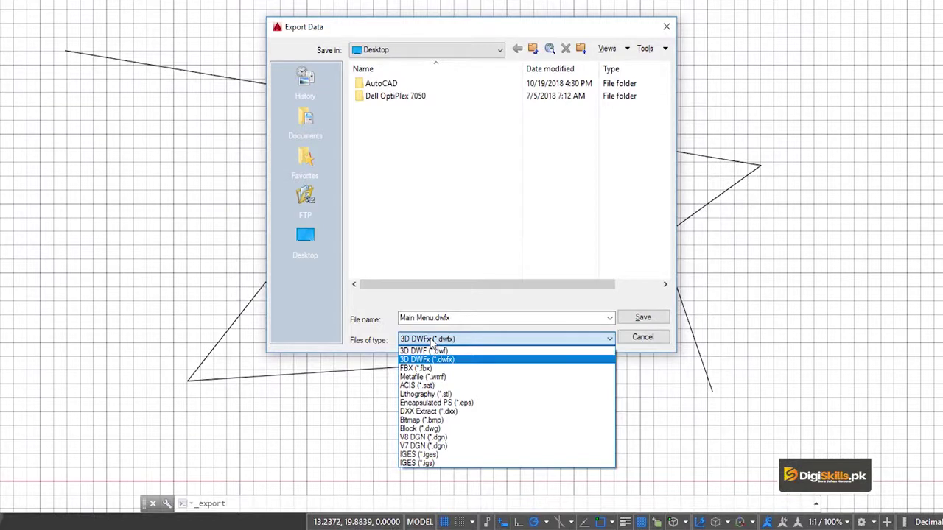
left_click(667, 28)
left_click(667, 28)
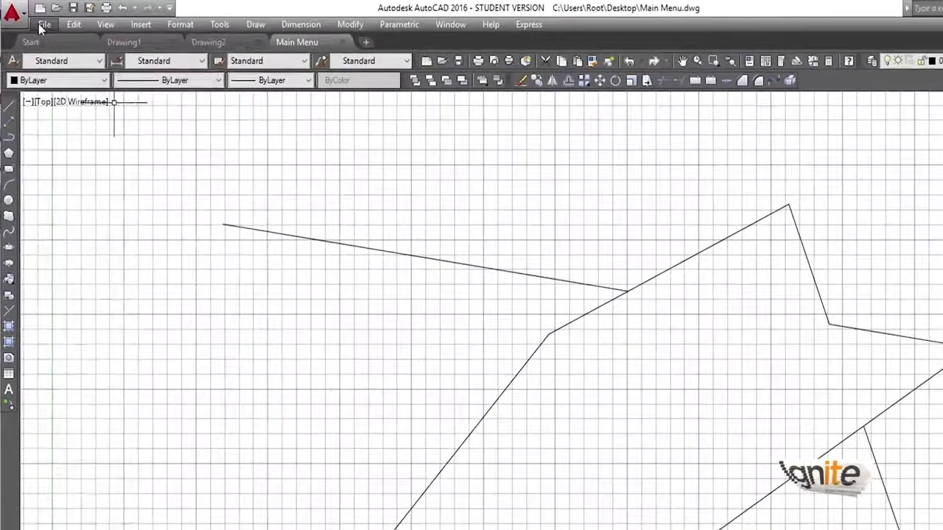
- Browse the File and View menus, ending with the Edit menu open
left_click(34, 19)
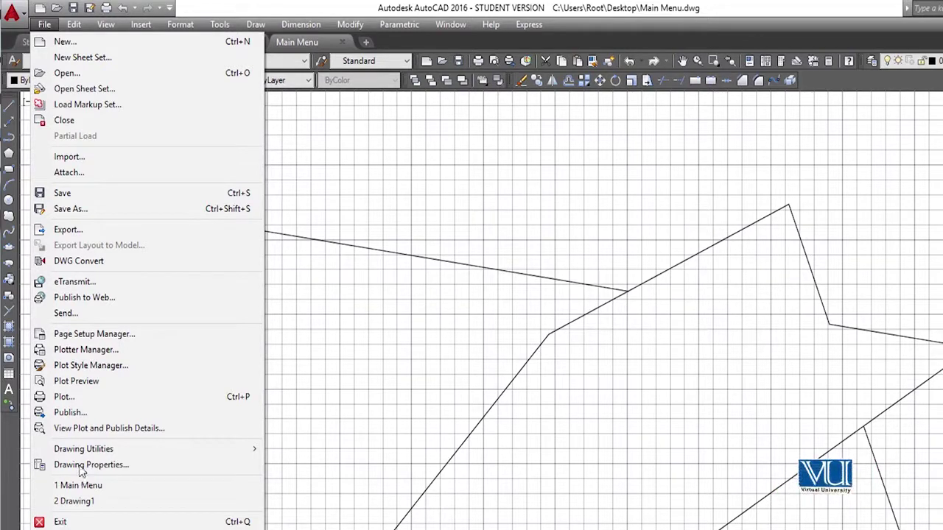
key("Escape")
key("alt+v")
left_click(74, 27)
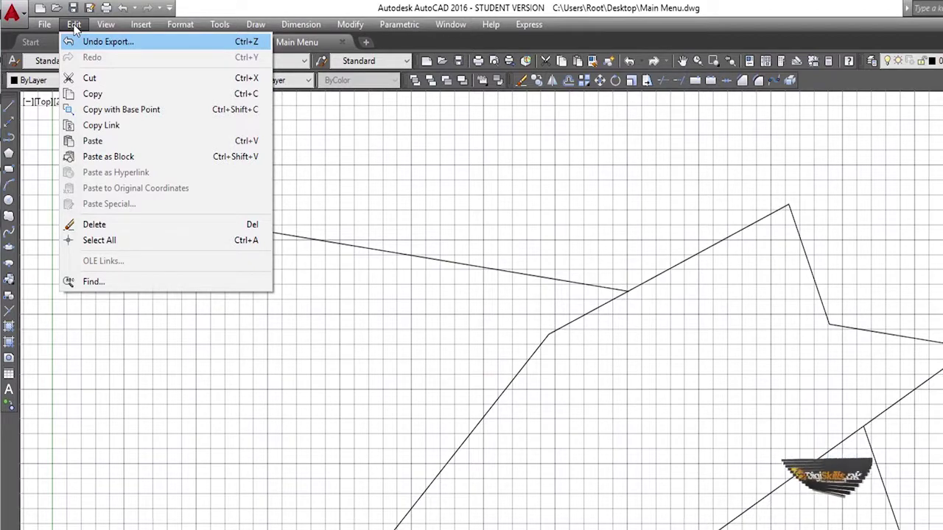
- Try several window selections over the long left line, then clear them
left_click(442, 261)
left_click(334, 314)
key("Escape")
key("Escape")
left_click(422, 198)
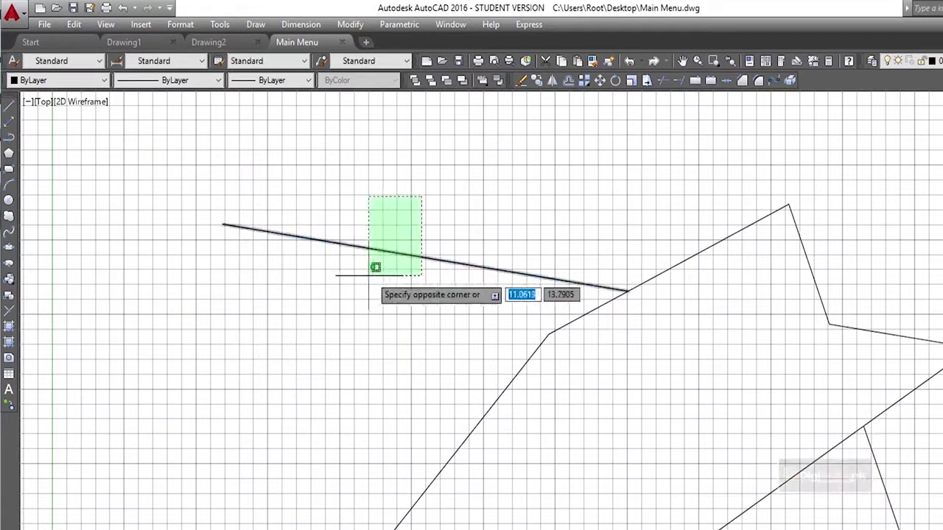
left_click(369, 275)
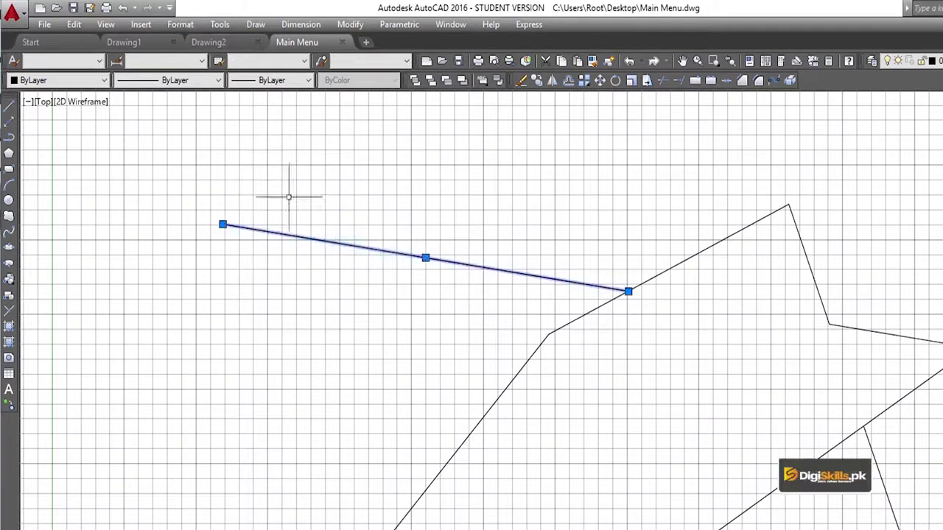
key("Escape")
left_click(488, 189)
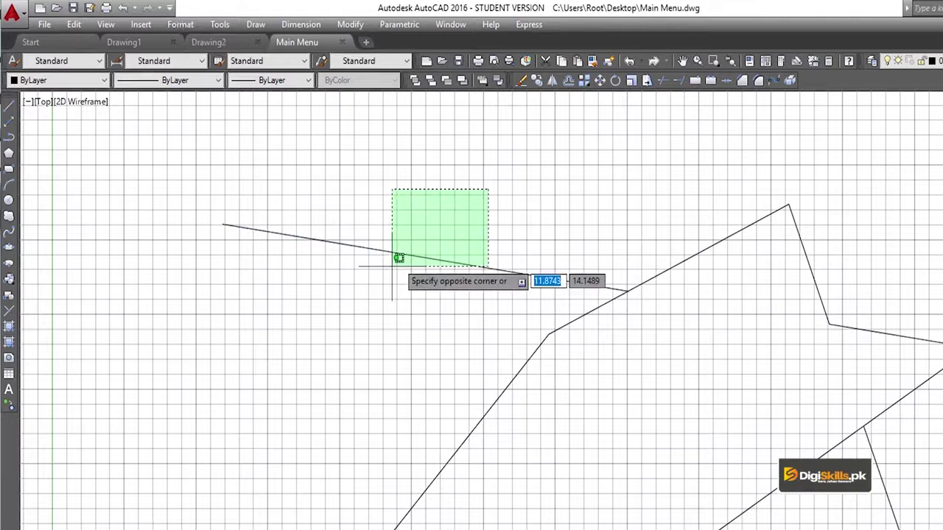
left_click(378, 306)
key("Escape")
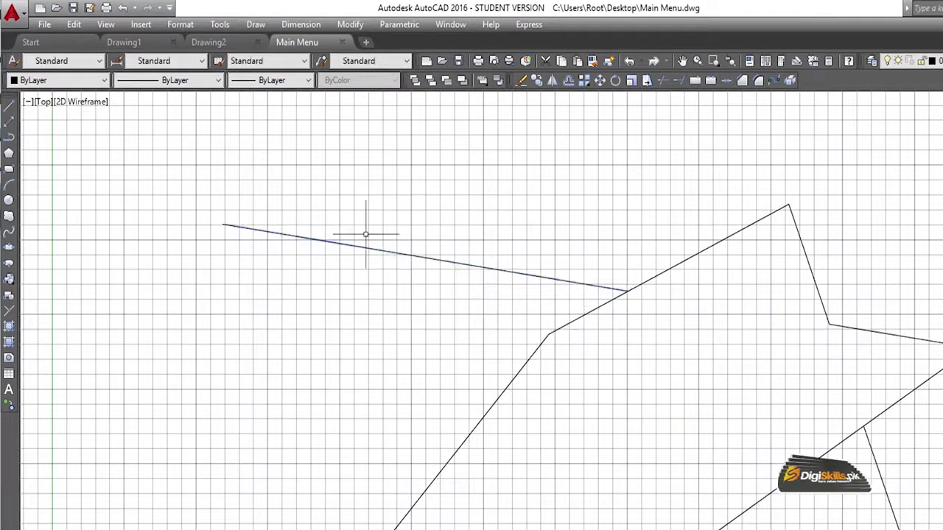
- Cut the long left line and delete the upper edge rising to the top point
left_click(141, 24)
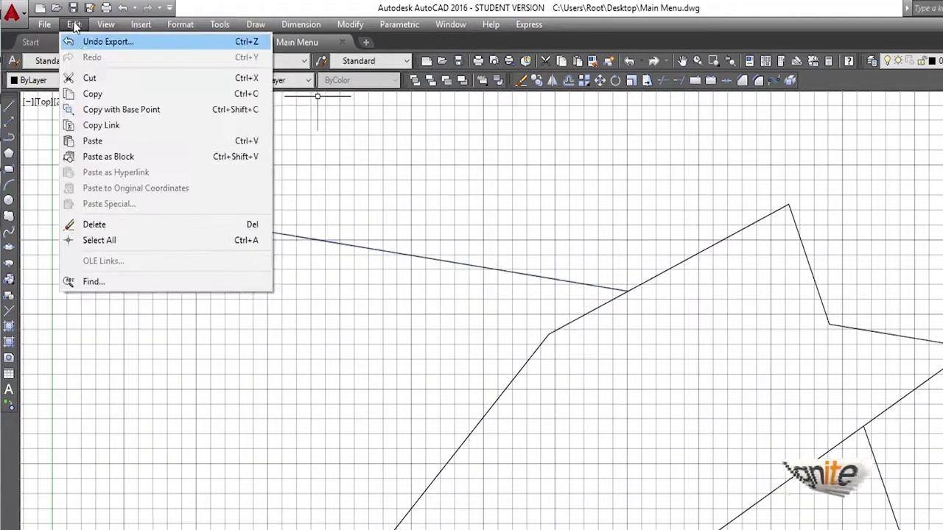
left_click(89, 77)
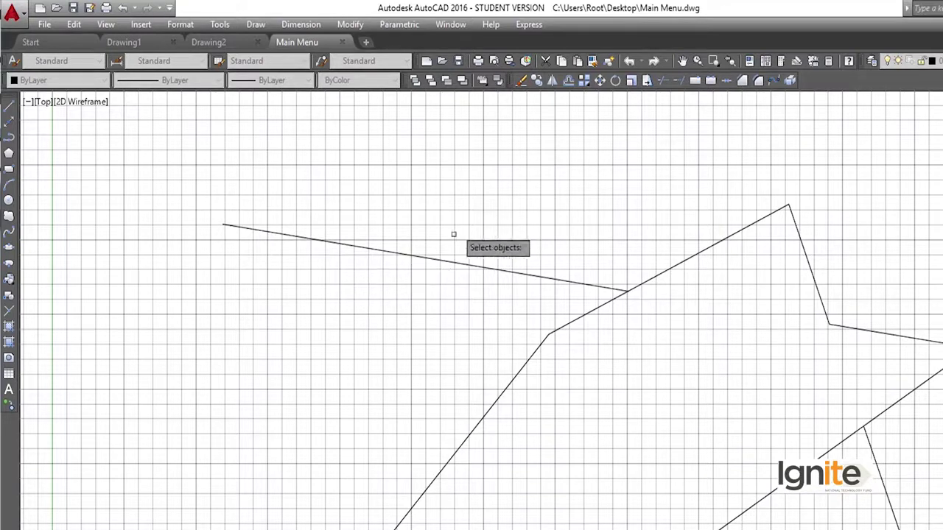
left_click(448, 261)
left_click(461, 263)
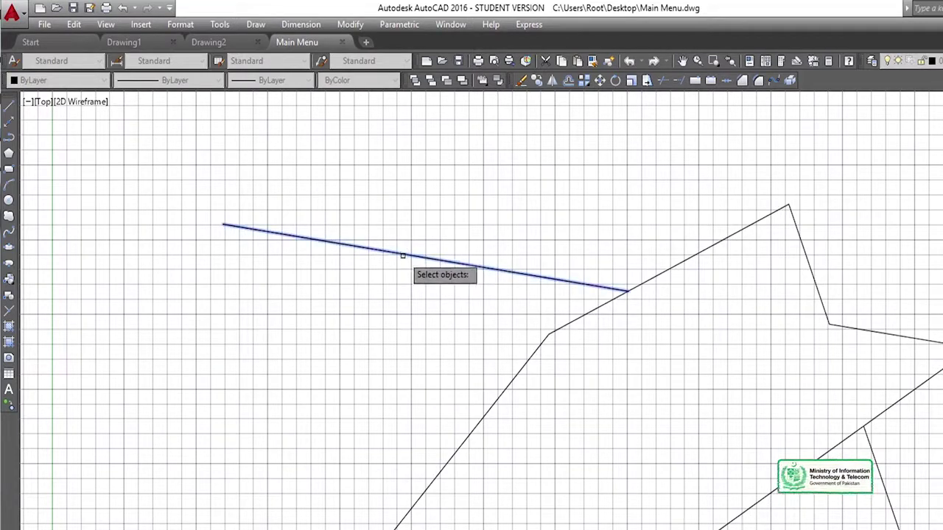
key("Return")
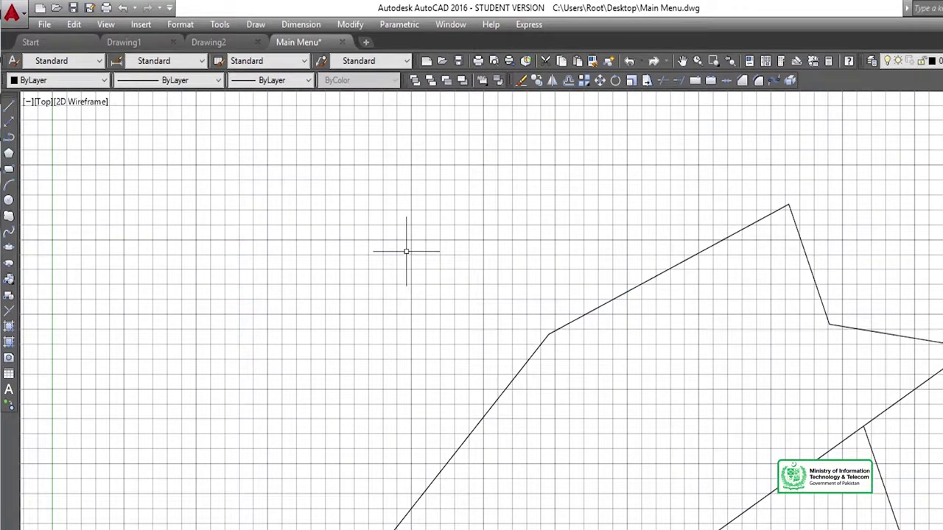
left_click(709, 248)
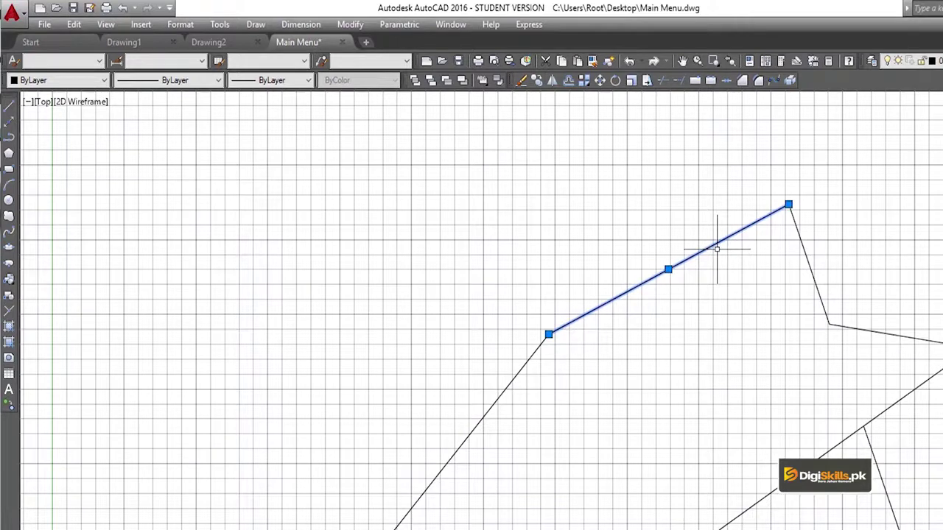
key("Delete")
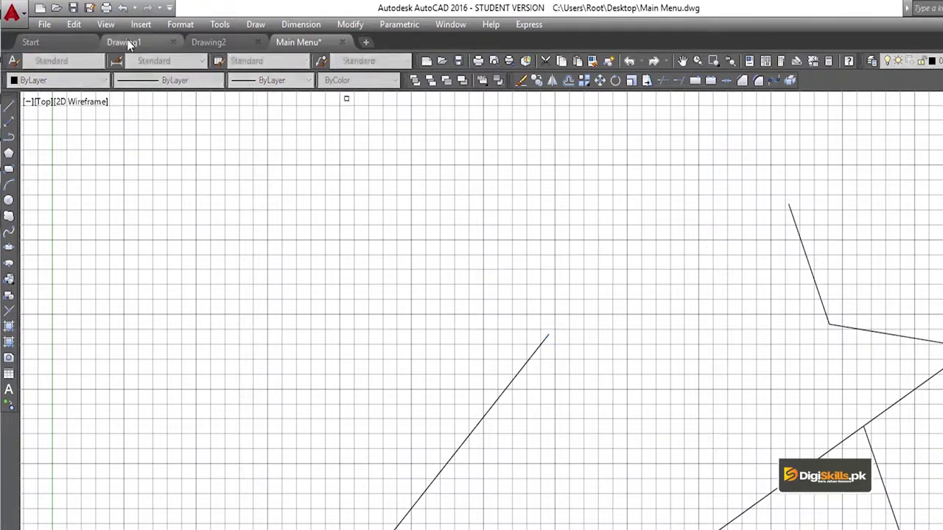
left_click(75, 24)
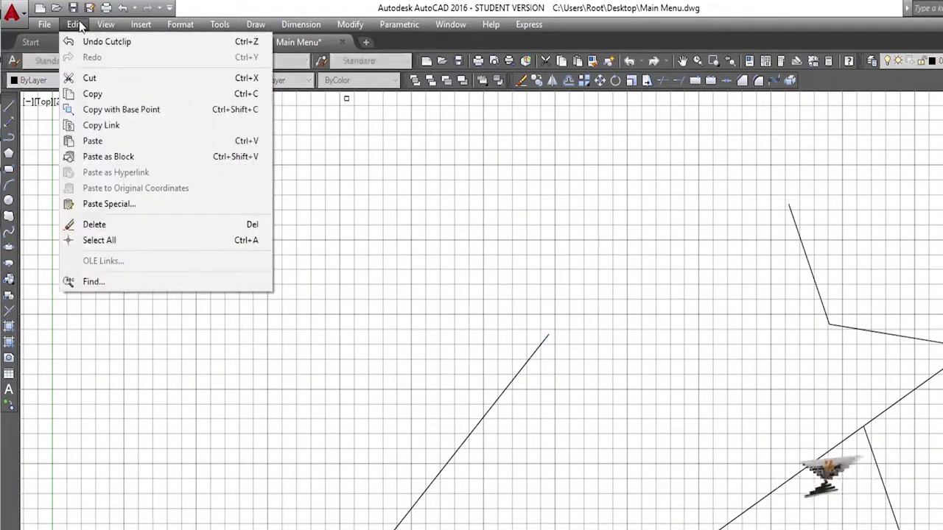
left_click(614, 330)
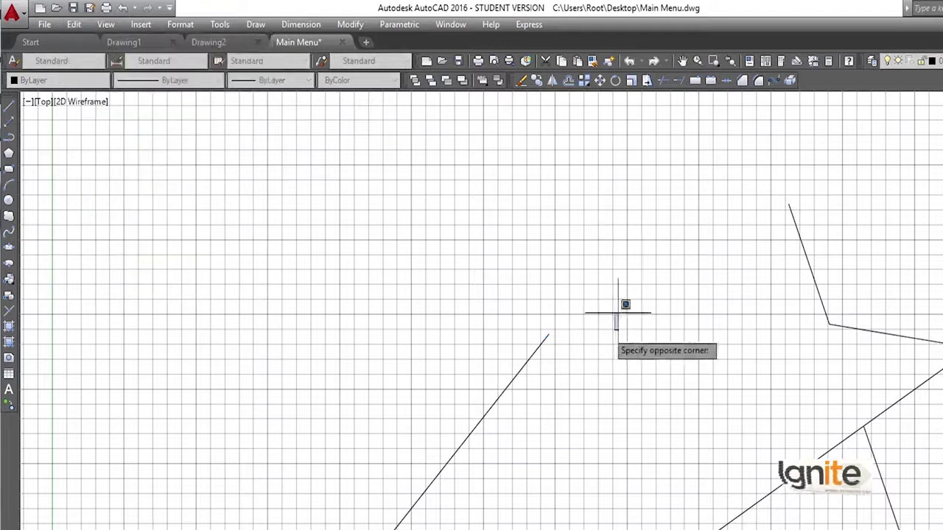
left_click(884, 307)
left_click(883, 216)
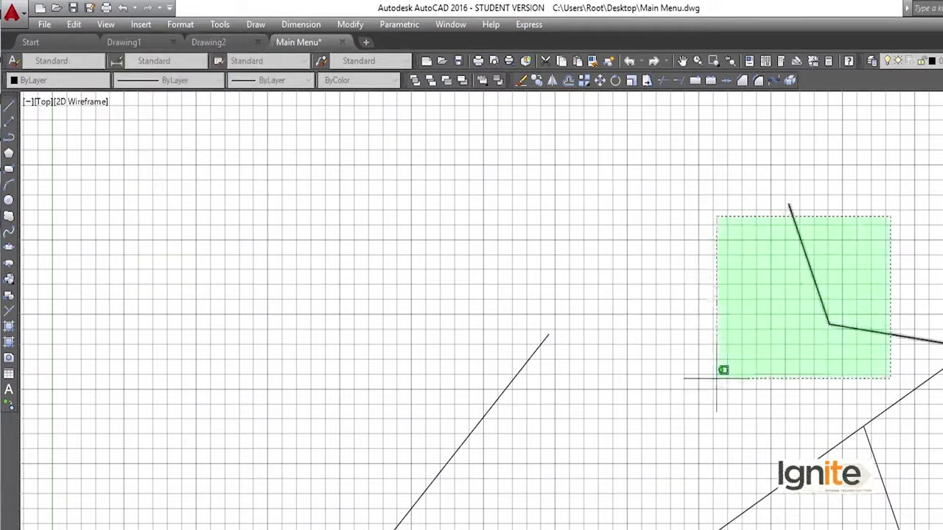
left_click(758, 258)
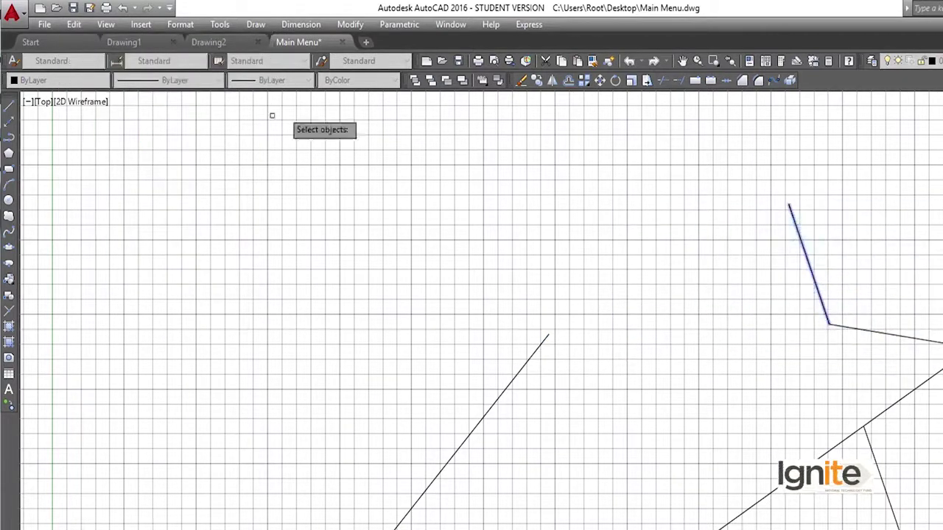
left_click(76, 25)
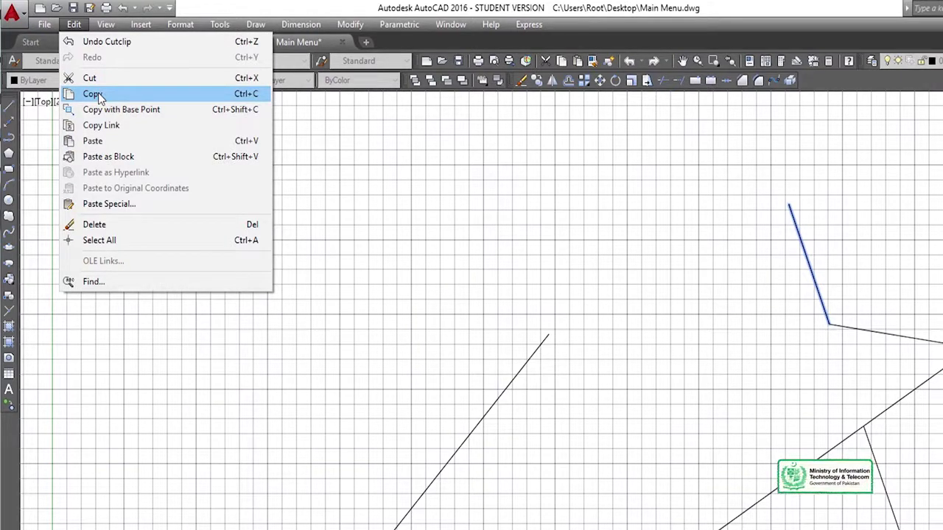
left_click(103, 96)
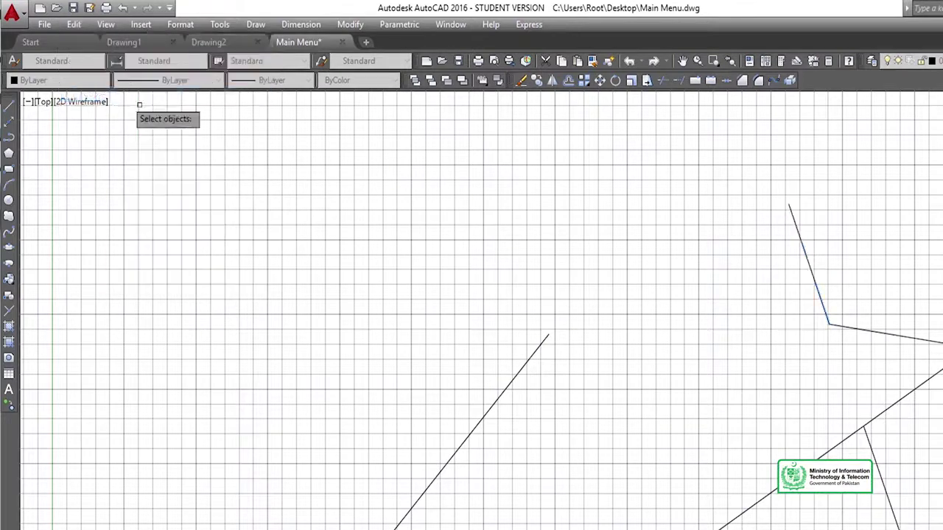
left_click(808, 260)
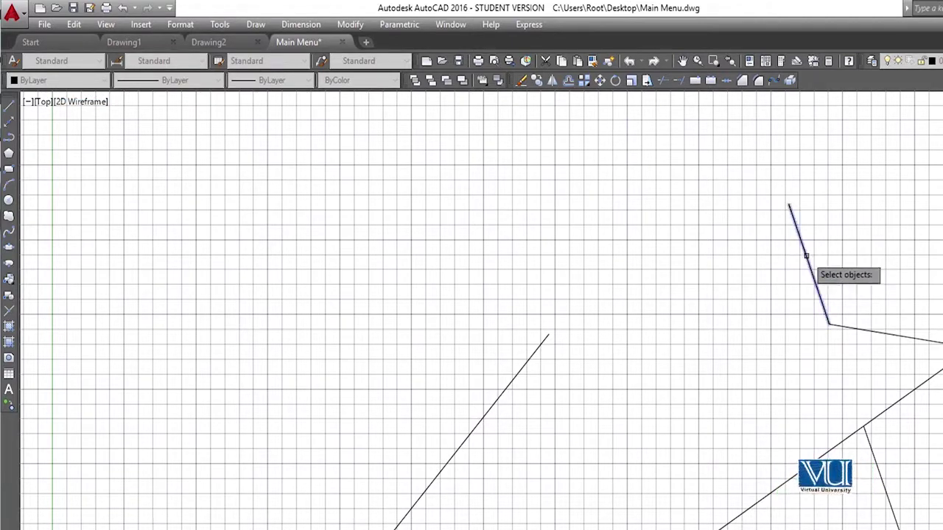
key("Return")
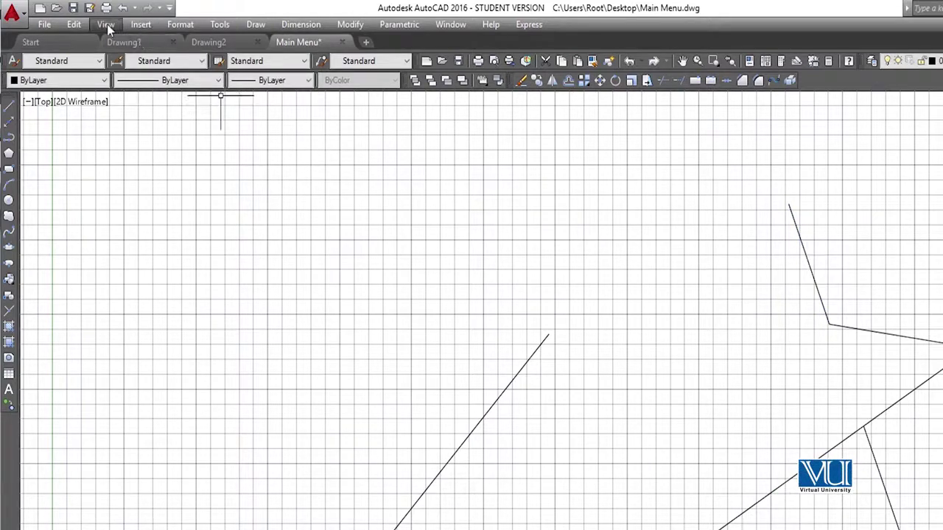
- Paste the copied slanted line at a point left of the drawing's centre
left_click(82, 25)
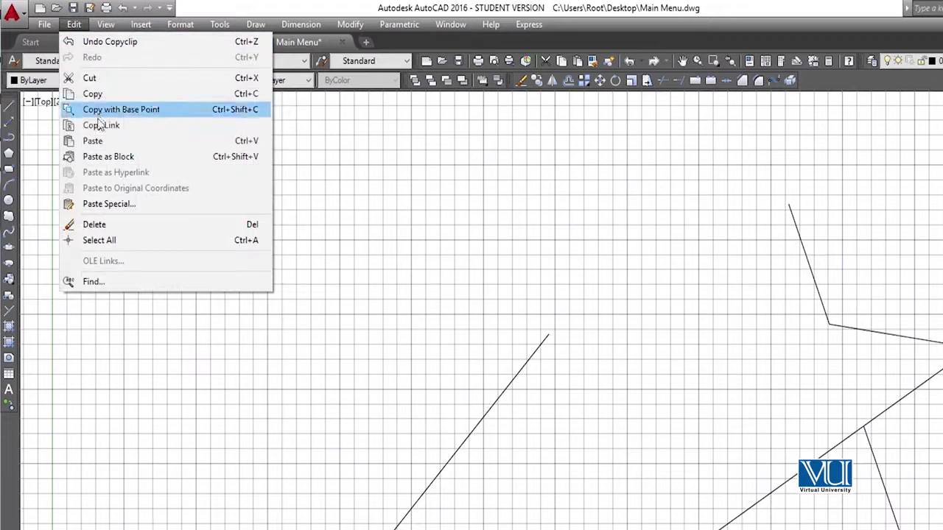
left_click(94, 141)
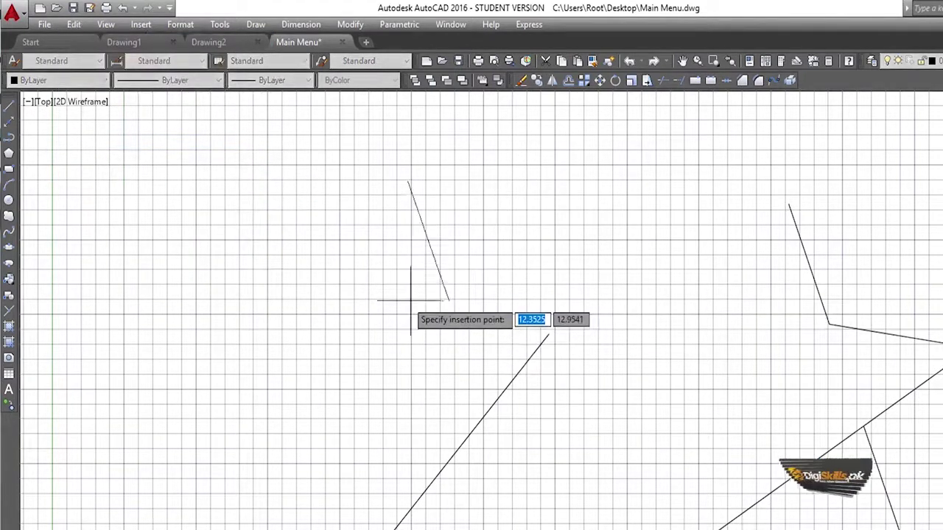
key("Escape")
key("ctrl+v")
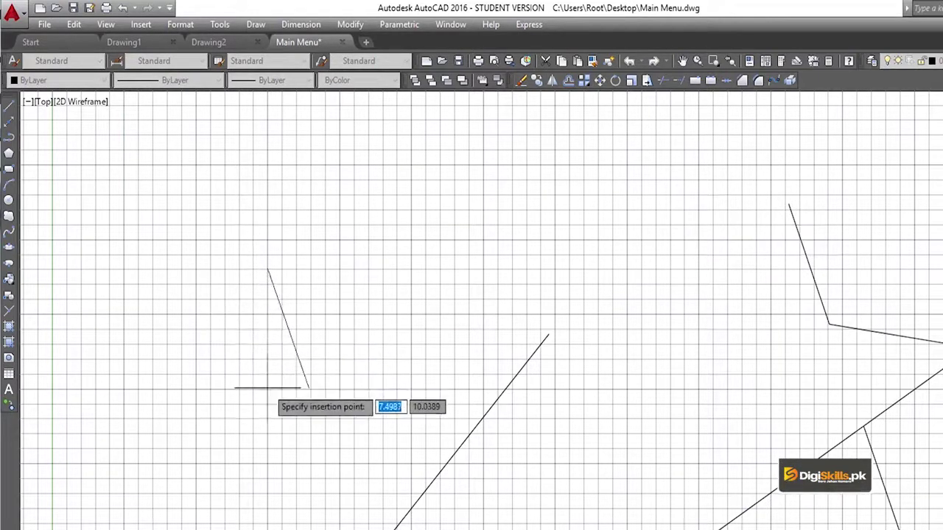
left_click(265, 375)
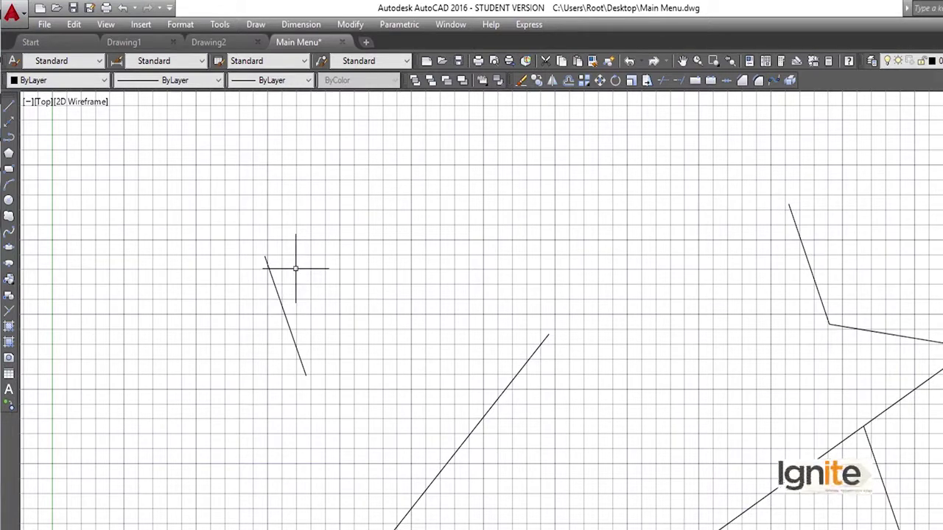
- Select the pasted line and paste a second copy just right of it
left_click(294, 321)
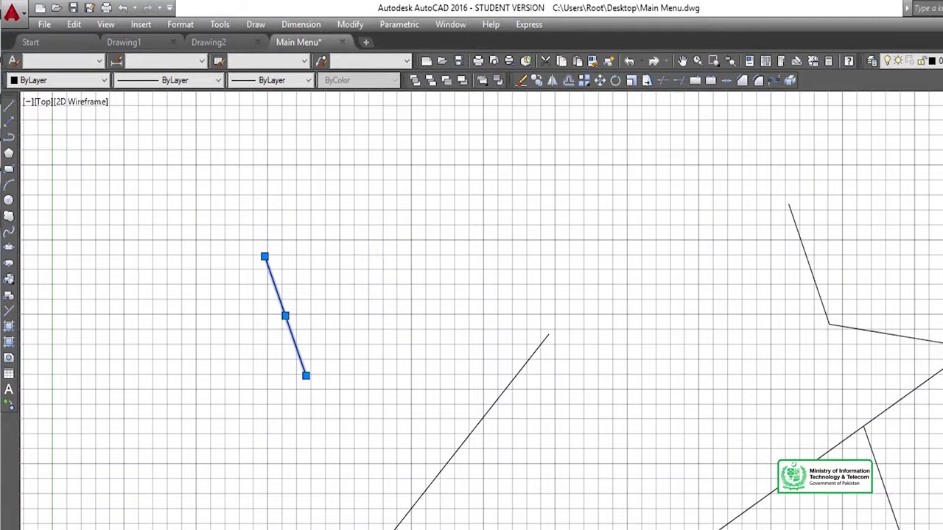
key("ctrl+v")
left_click(425, 302)
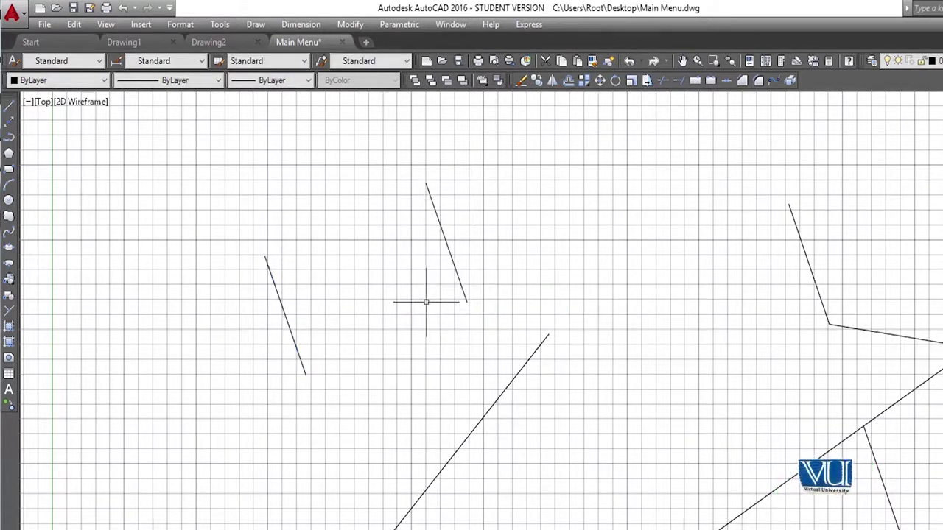
- Open the View menu listing commands such as Redraw, Zoom and Pan
left_click(101, 26)
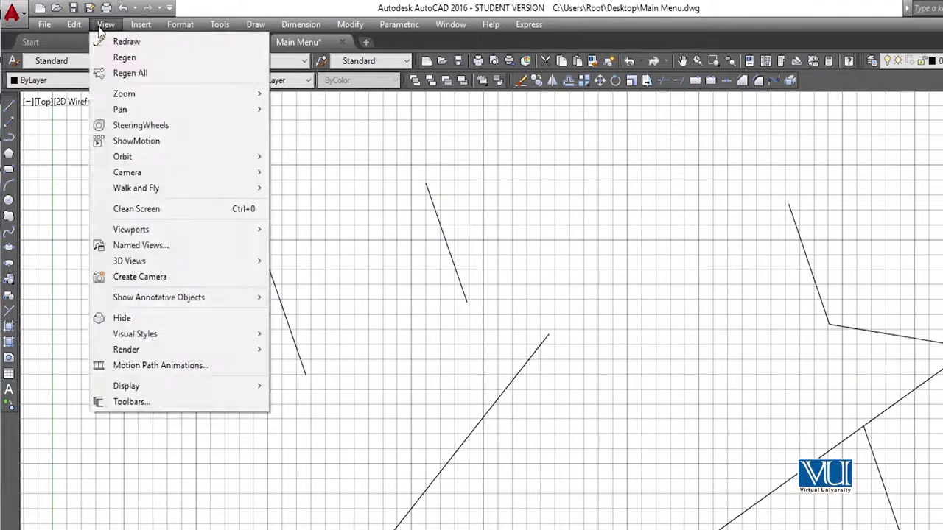